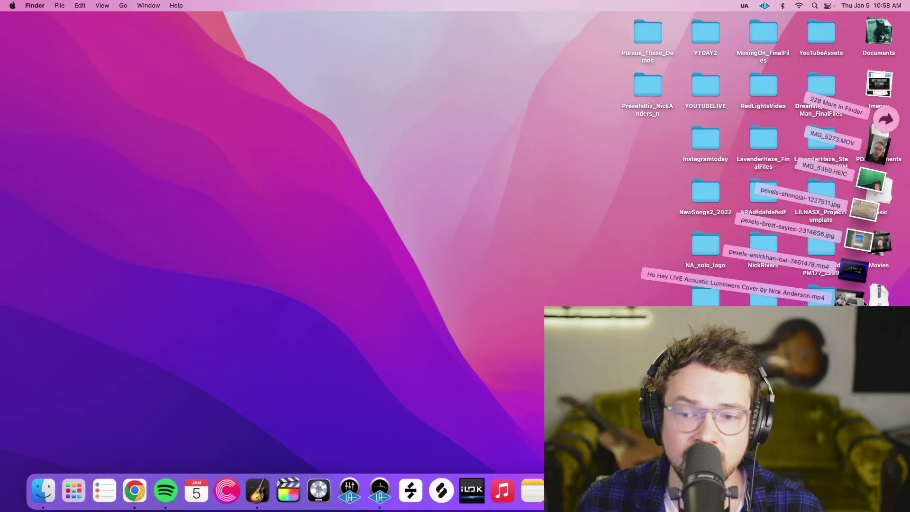
# - Open the preset folder and show Get Info for the .patch file, a 76 KB MainStage Patch
pyautogui.press('super+o')
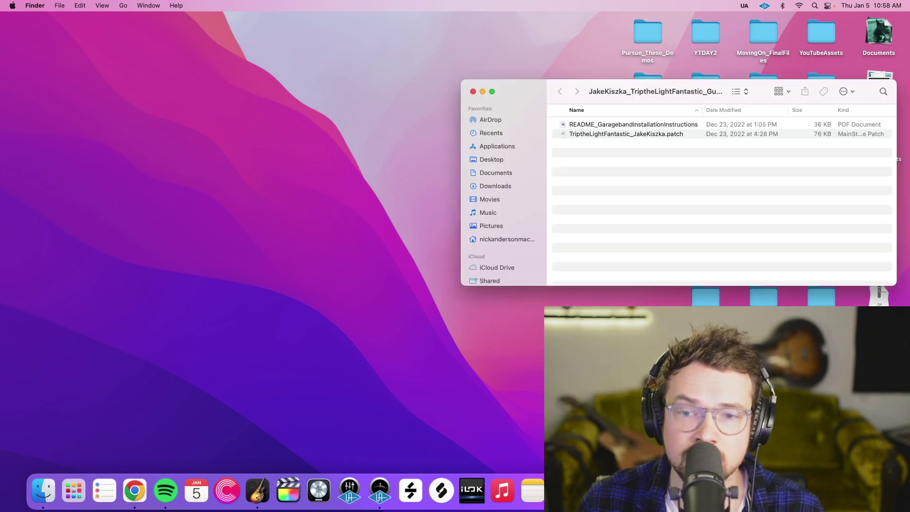
pyautogui.moveTo(533, 94); pyautogui.dragTo(204, 111)
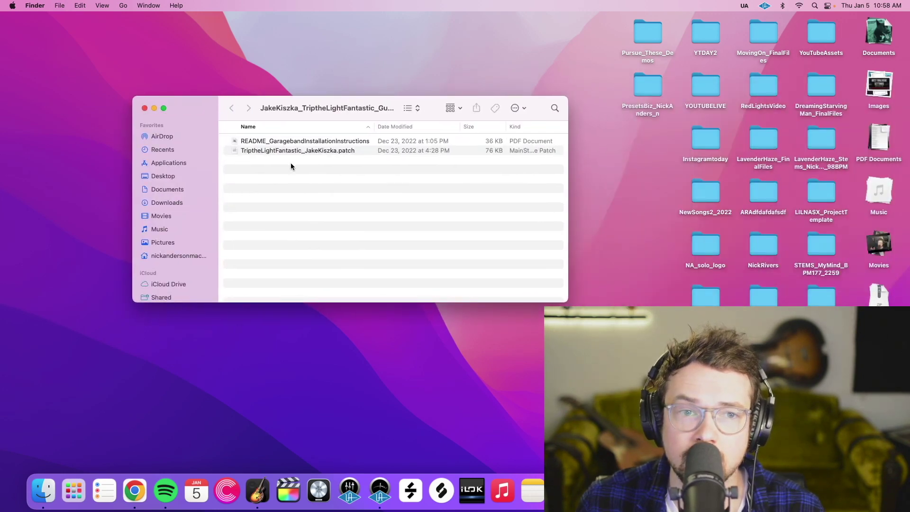
pyautogui.click(301, 151)
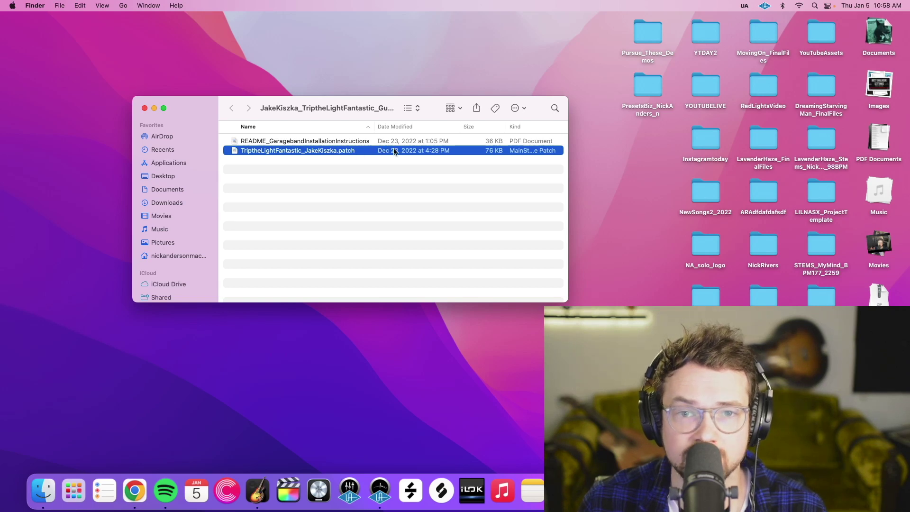
pyautogui.rightClick(269, 151)
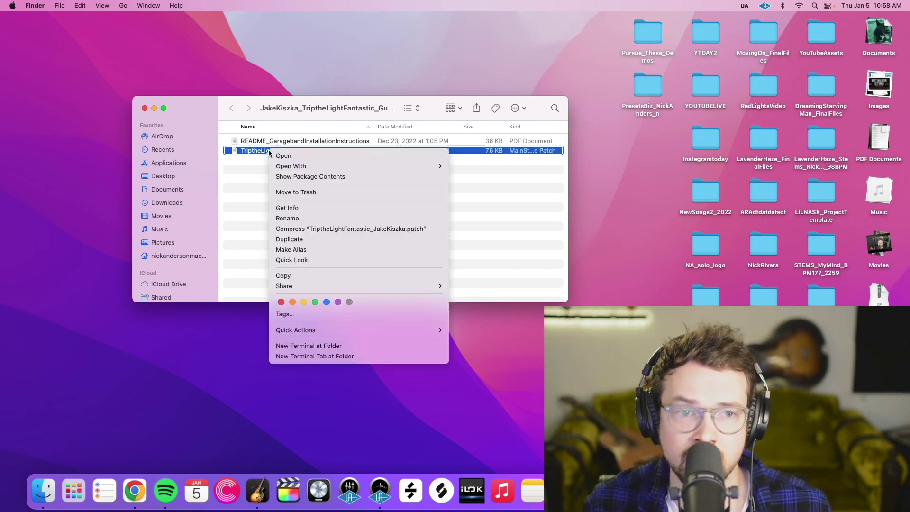
pyautogui.click(290, 208)
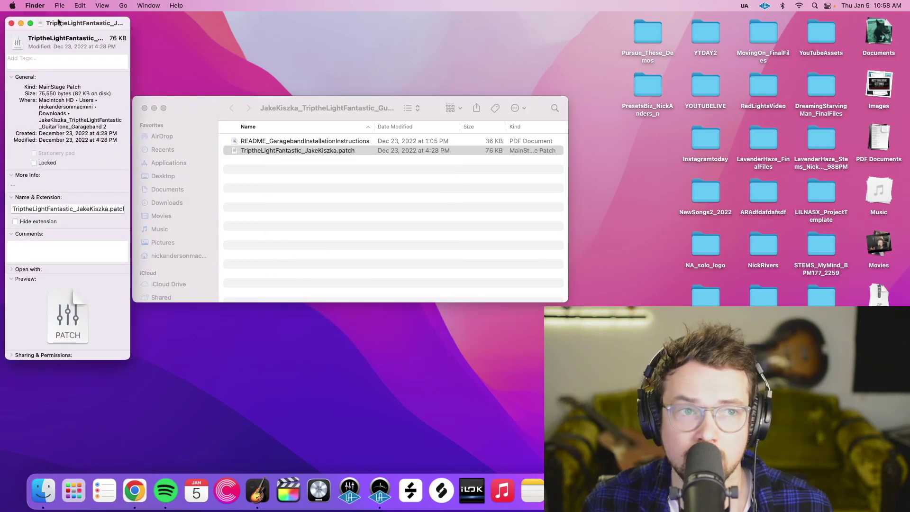
pyautogui.moveTo(58, 23); pyautogui.dragTo(326, 88)
pyautogui.click(286, 345)
pyautogui.click(286, 345)
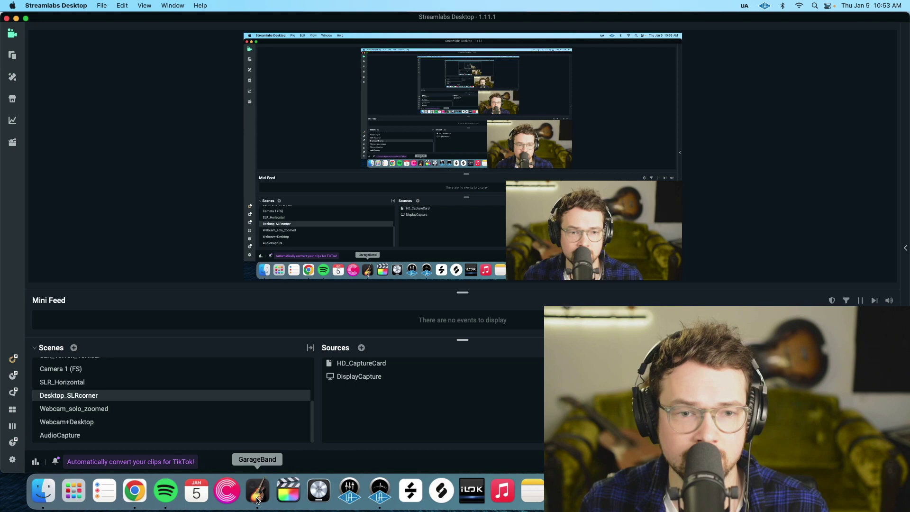
# - Launch GarageBand and create an empty project with an audio track
pyautogui.click(256, 493)
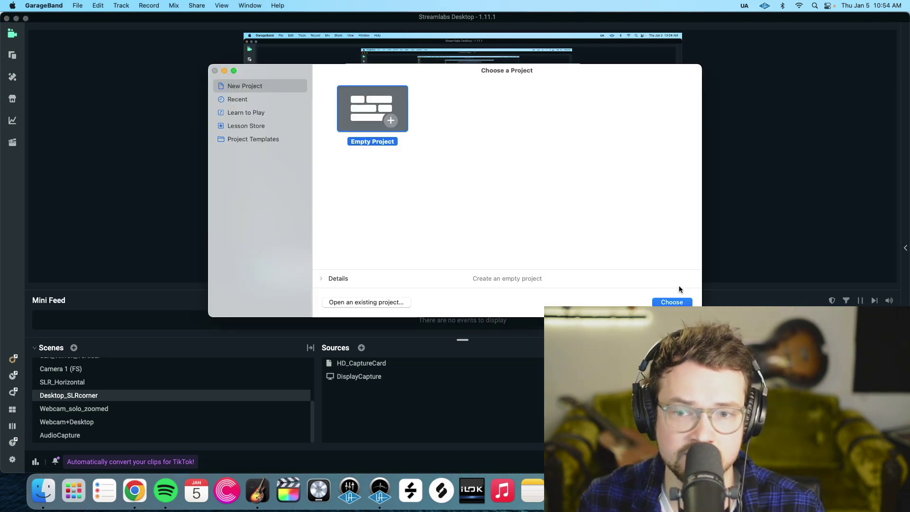
pyautogui.click(672, 302)
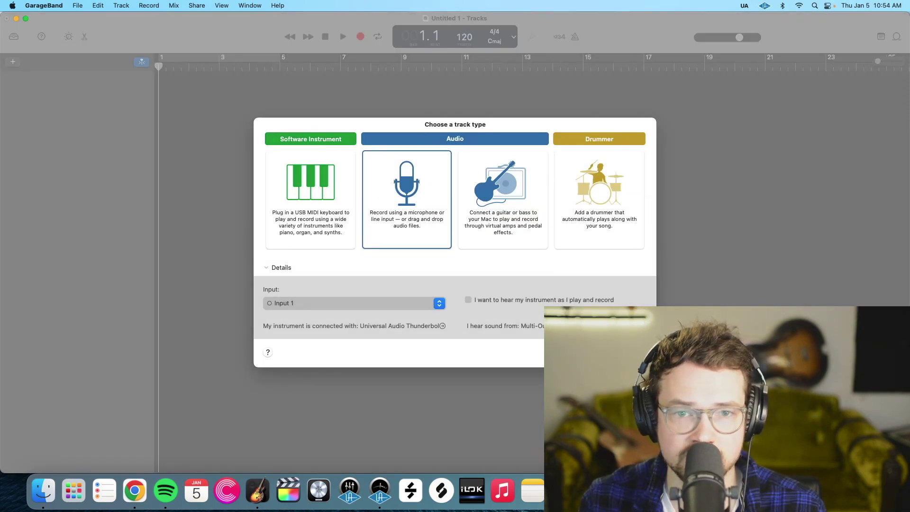
pyautogui.press('Return')
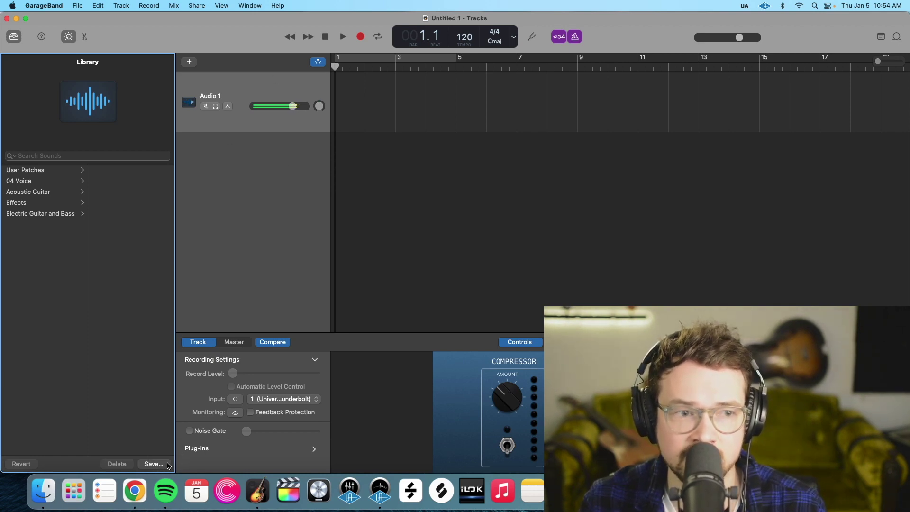
# - Save the track settings as a new user patch named 'sample'
pyautogui.click(159, 465)
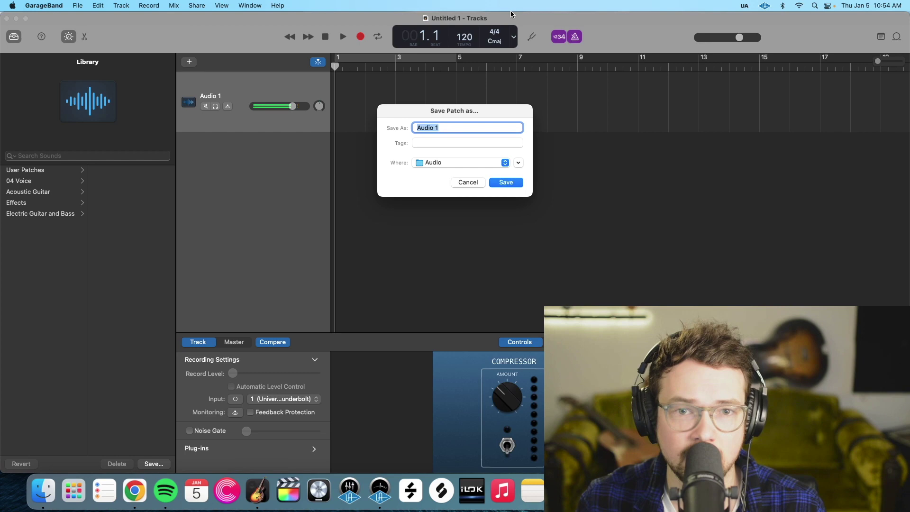
pyautogui.write('asdl;faj')
pyautogui.write('s')
pyautogui.press('BackSpace')
pyautogui.press('BackSpace')
pyautogui.press('BackSpace')
pyautogui.press('BackSpace')
pyautogui.press('BackSpace')
pyautogui.press('BackSpace')
pyautogui.press('BackSpace')
pyautogui.press('BackSpace')
pyautogui.press('BackSpace')
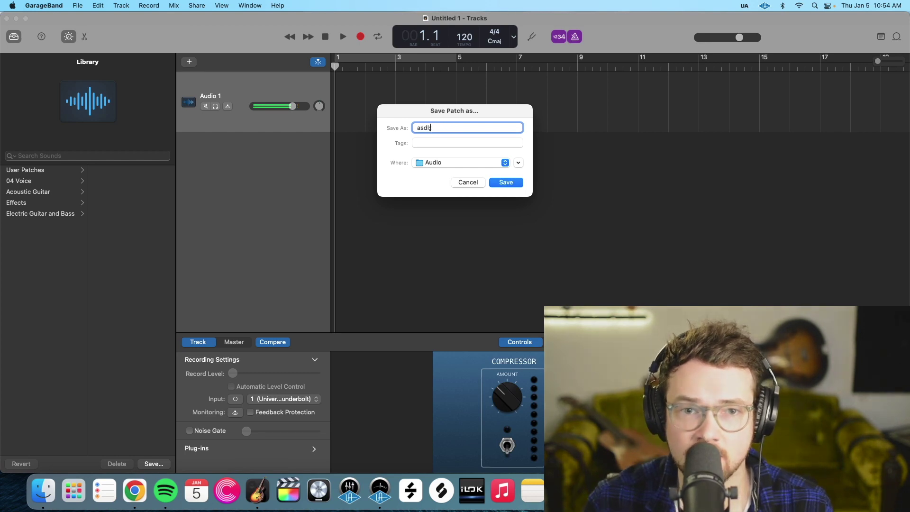
pyautogui.write('sampl')
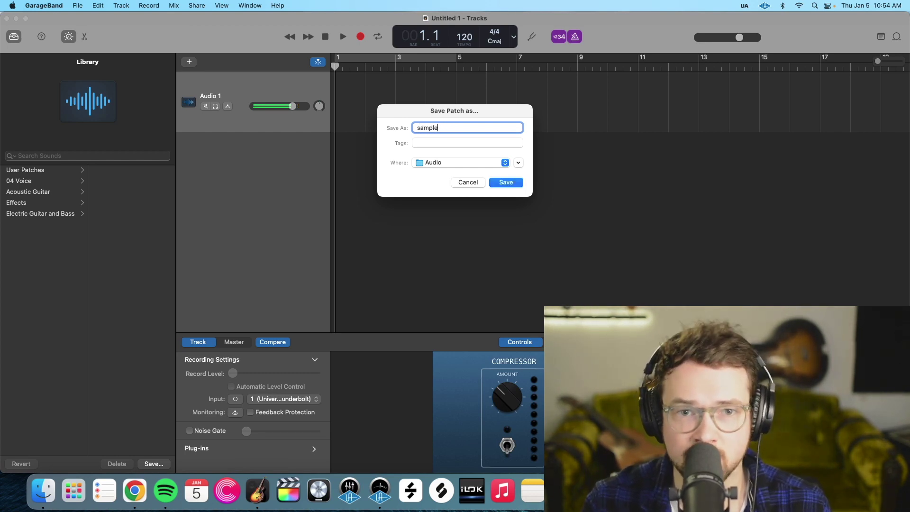
pyautogui.write('e')
pyautogui.press('Return')
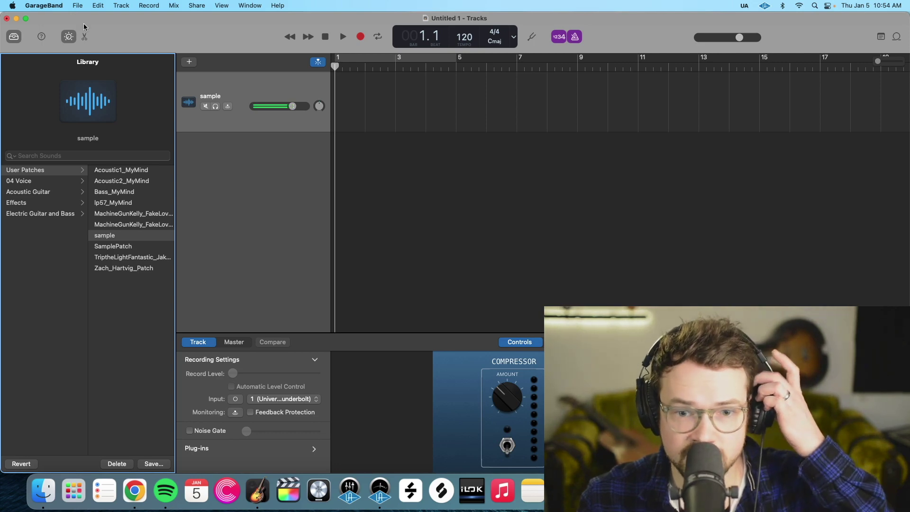
# - Close Untitled 1 without saving, quit GarageBand, and open a new Finder window on Recents
pyautogui.click(7, 18)
pyautogui.click(465, 204)
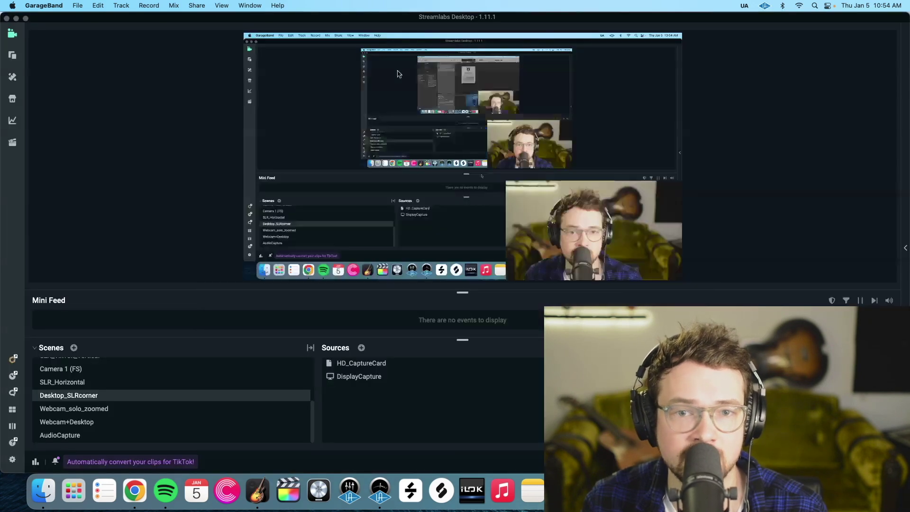
pyautogui.click(44, 5)
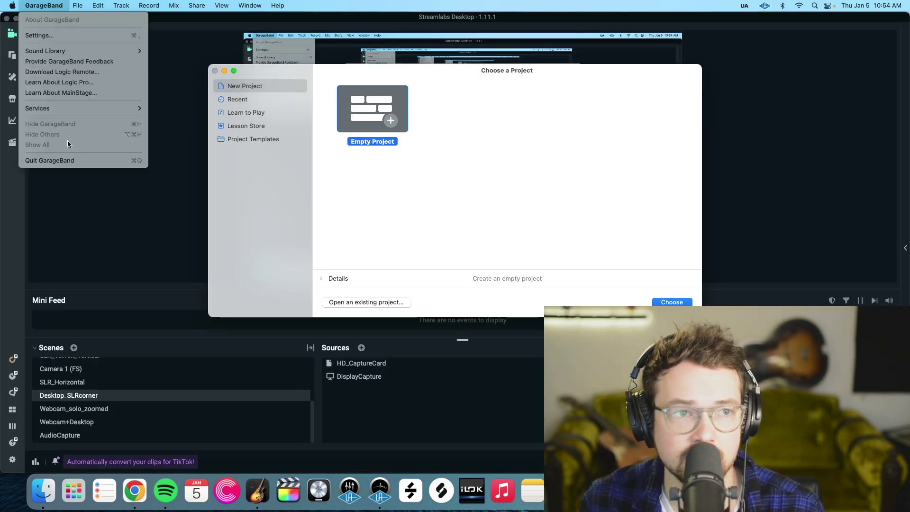
pyautogui.click(72, 160)
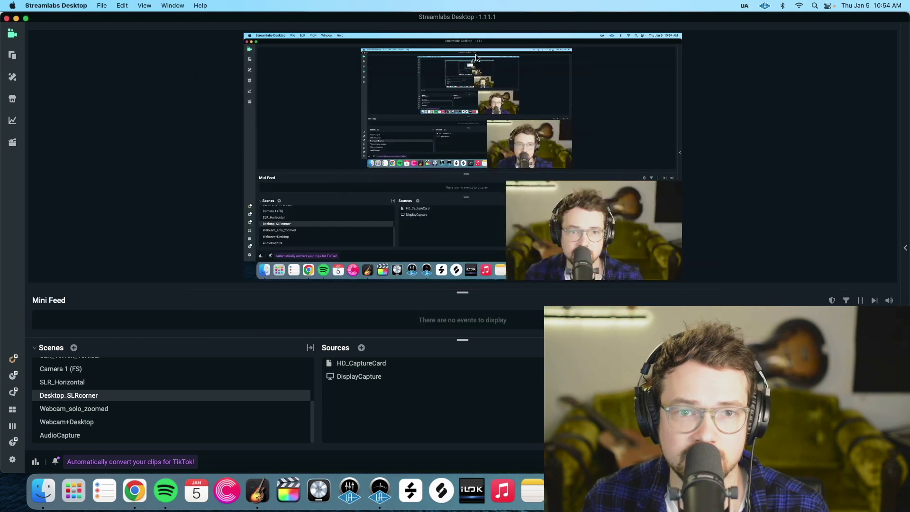
pyautogui.click(29, 488)
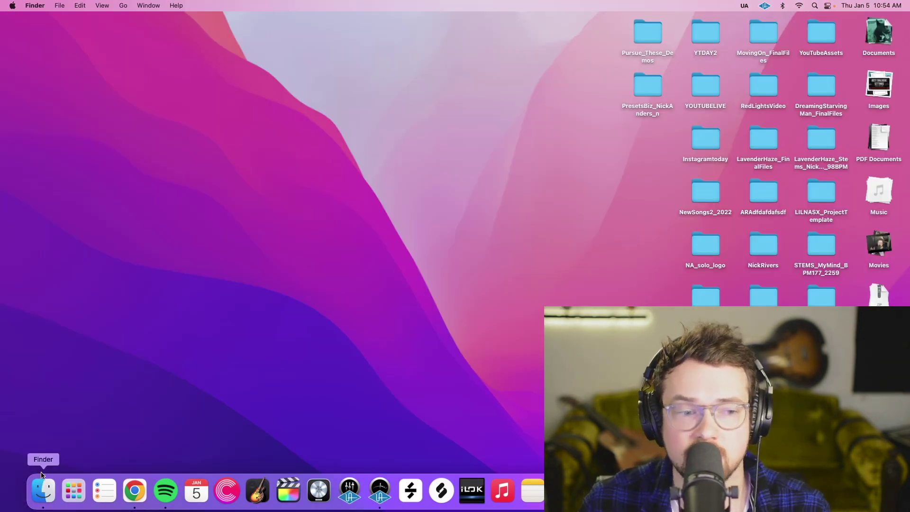
pyautogui.click(44, 493)
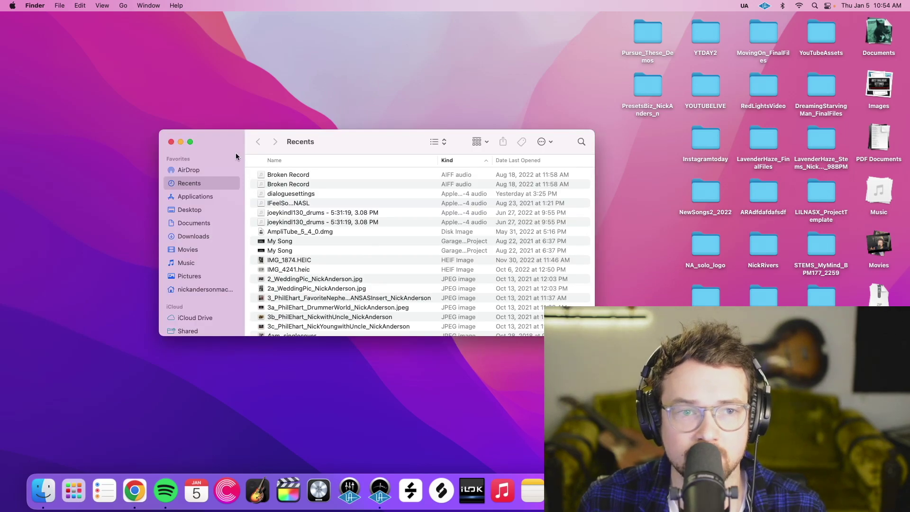
pyautogui.moveTo(237, 155); pyautogui.dragTo(149, 73)
# - Toggle the home folder off and back on in Finder's Sidebar preferences, keeping it in Favorites
pyautogui.click(42, 6)
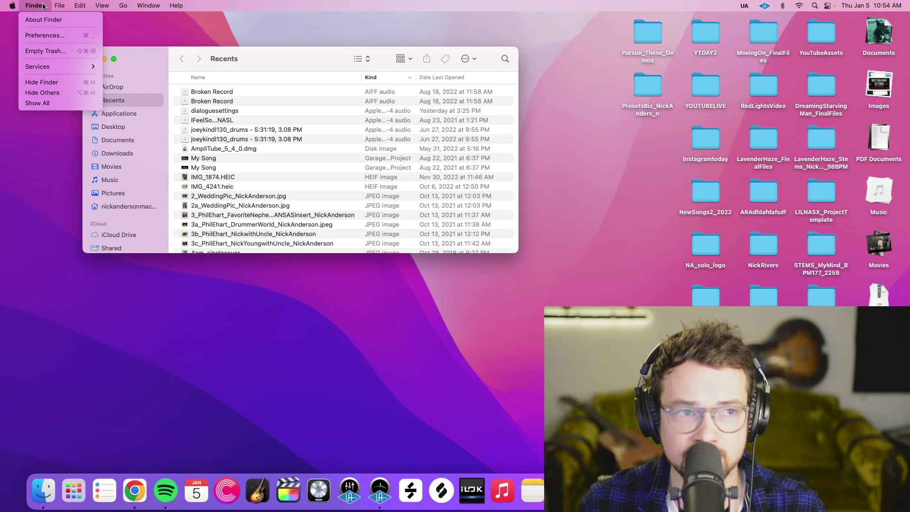
pyautogui.click(63, 36)
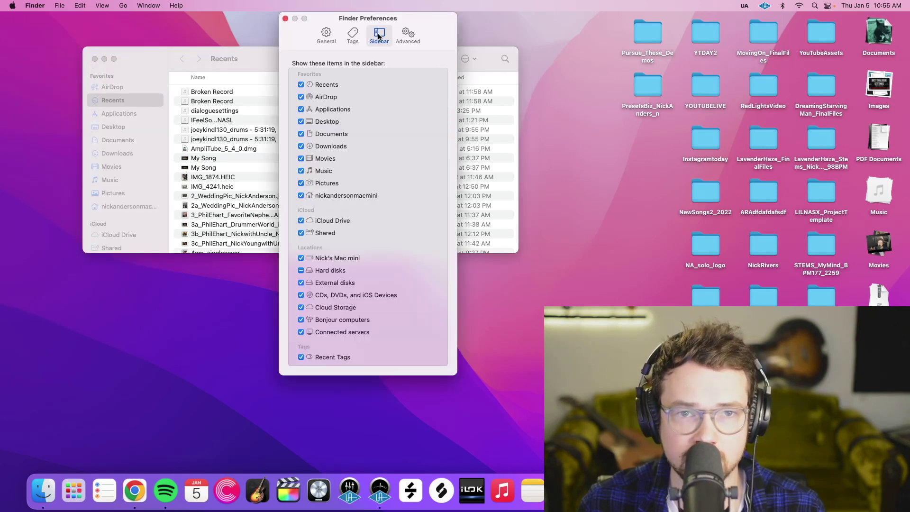
pyautogui.moveTo(405, 27); pyautogui.dragTo(351, 72)
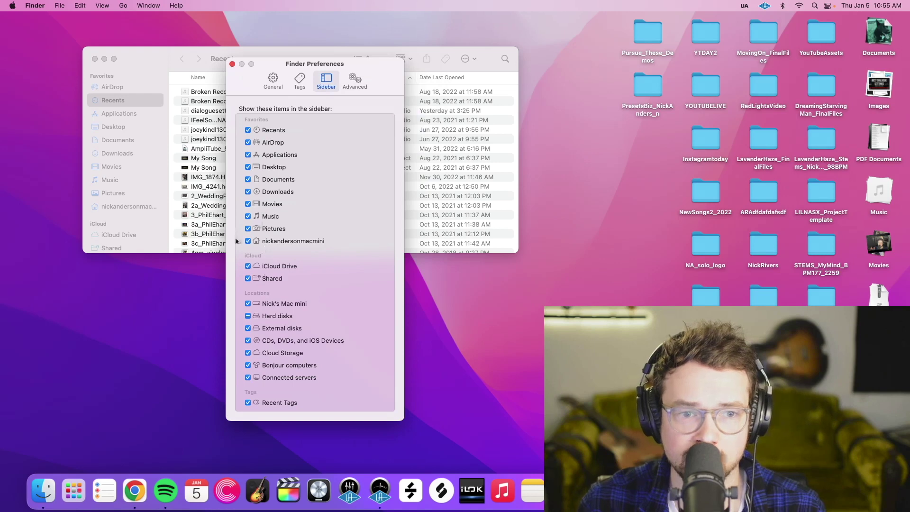
pyautogui.click(248, 242)
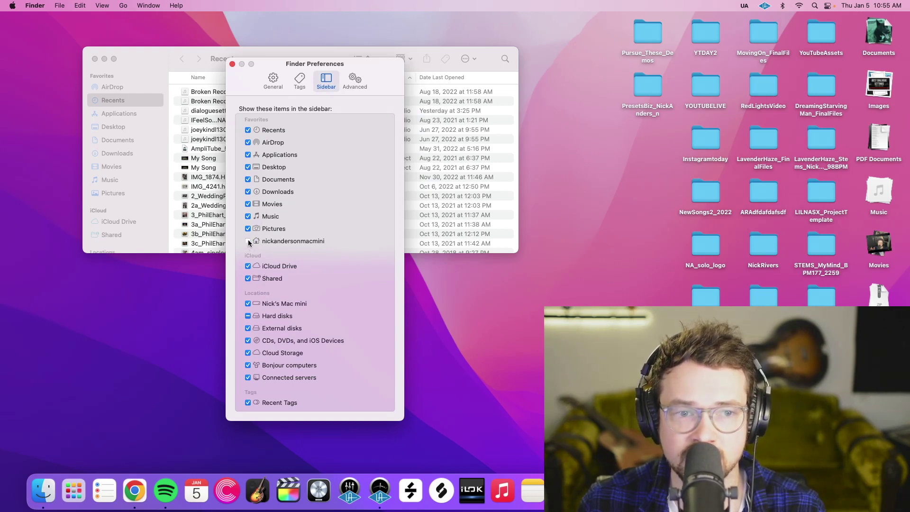
pyautogui.click(248, 242)
pyautogui.click(232, 64)
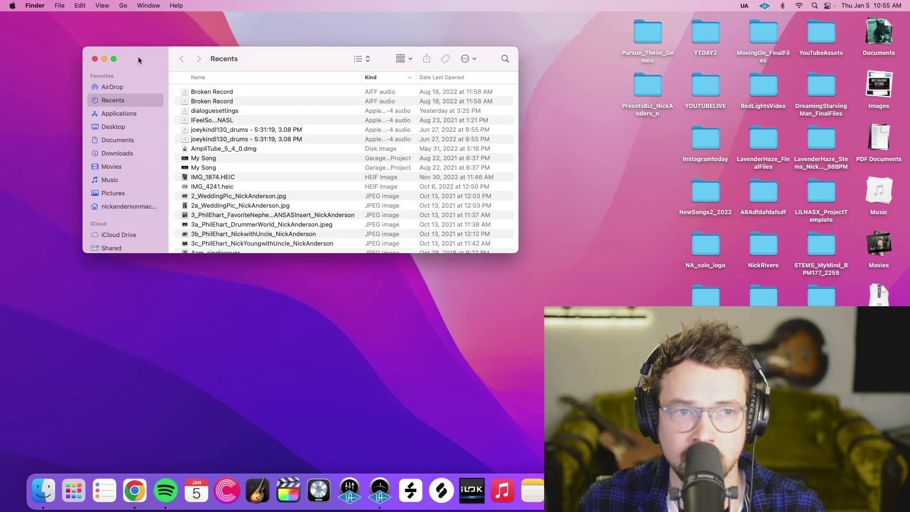
# - Go to Downloads and extract the guitar-tone .zip archive
pyautogui.moveTo(138, 59); pyautogui.dragTo(195, 77)
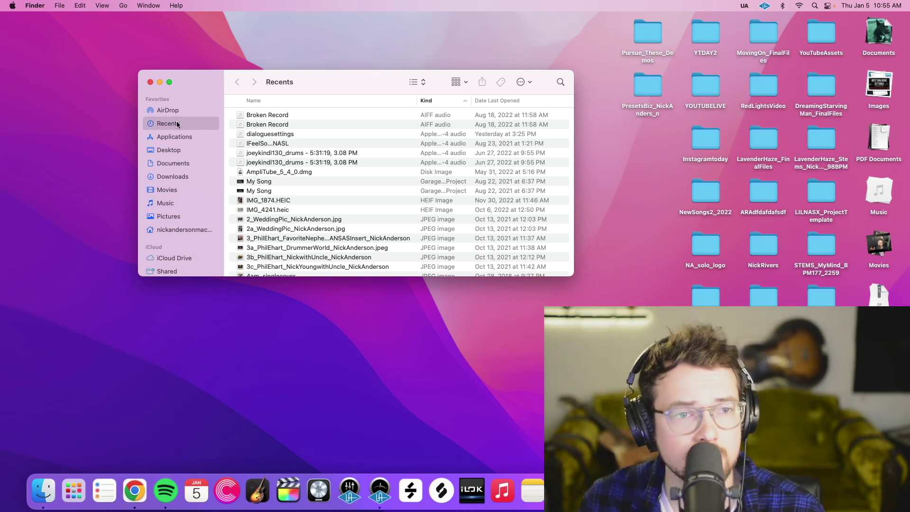
pyautogui.click(160, 178)
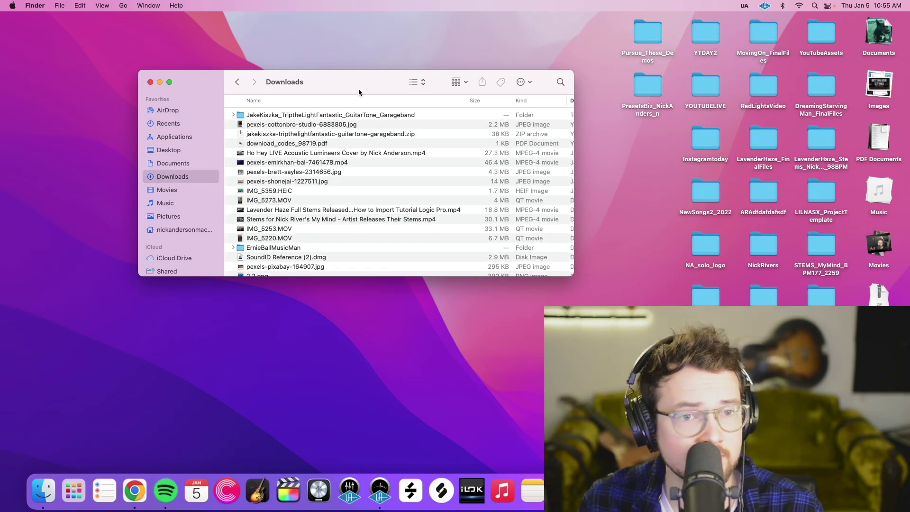
pyautogui.moveTo(351, 86); pyautogui.dragTo(563, 146)
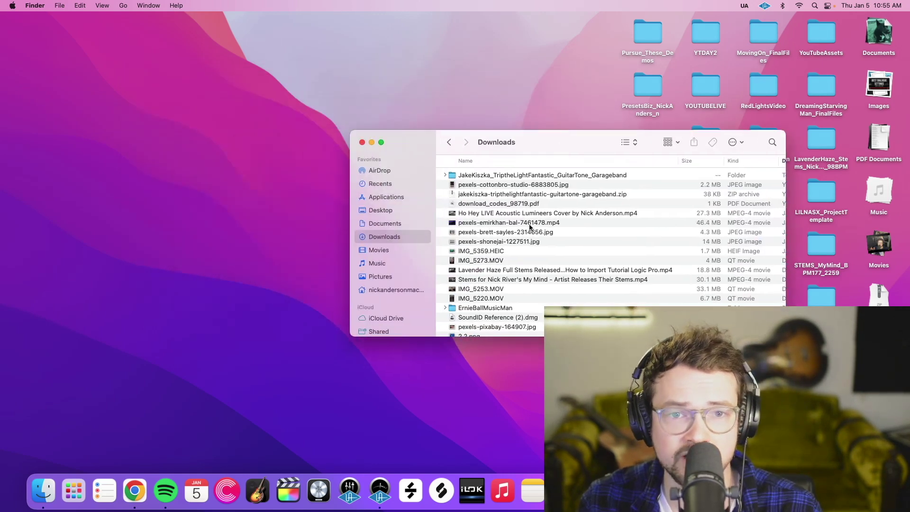
pyautogui.click(471, 193)
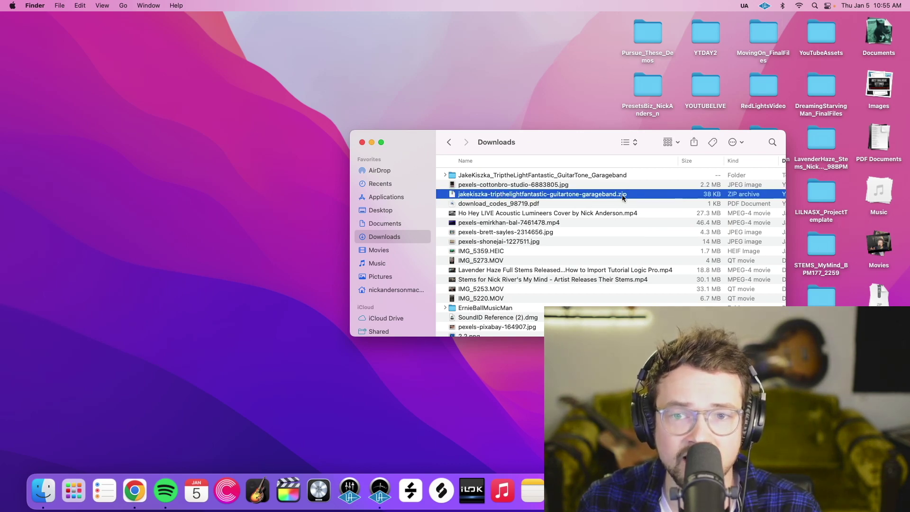
pyautogui.doubleClick(471, 194)
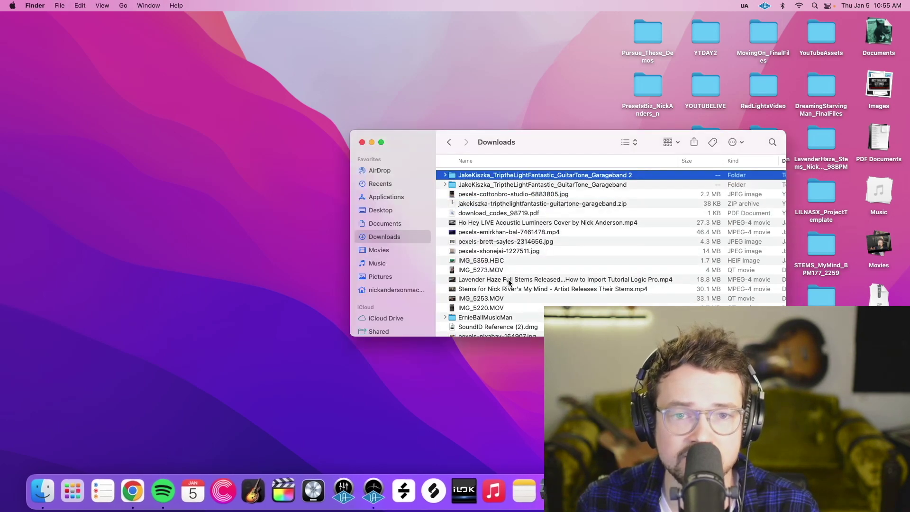
# - Open the JakeKiszka_TripTheLightFantastic folder and select its TriptheLightFantastic .patch file
pyautogui.doubleClick(471, 177)
pyautogui.moveTo(413, 143); pyautogui.dragTo(363, 77)
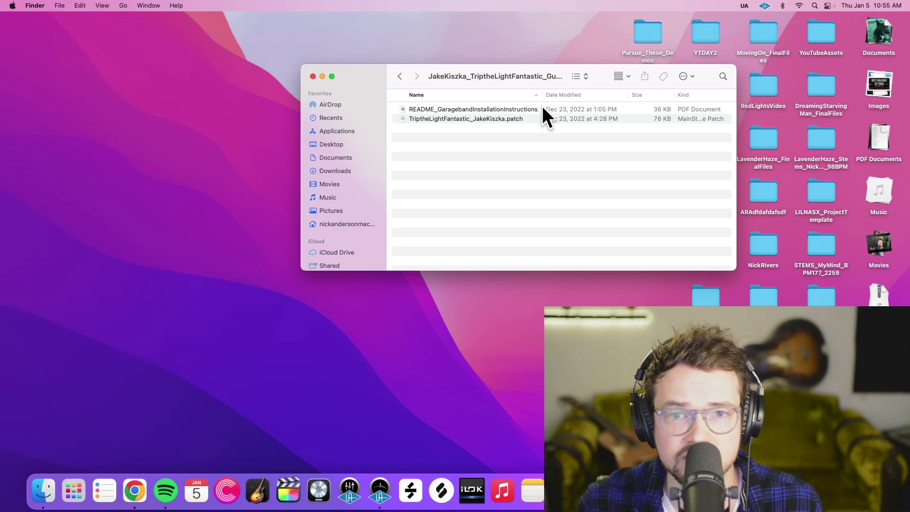
pyautogui.click(475, 120)
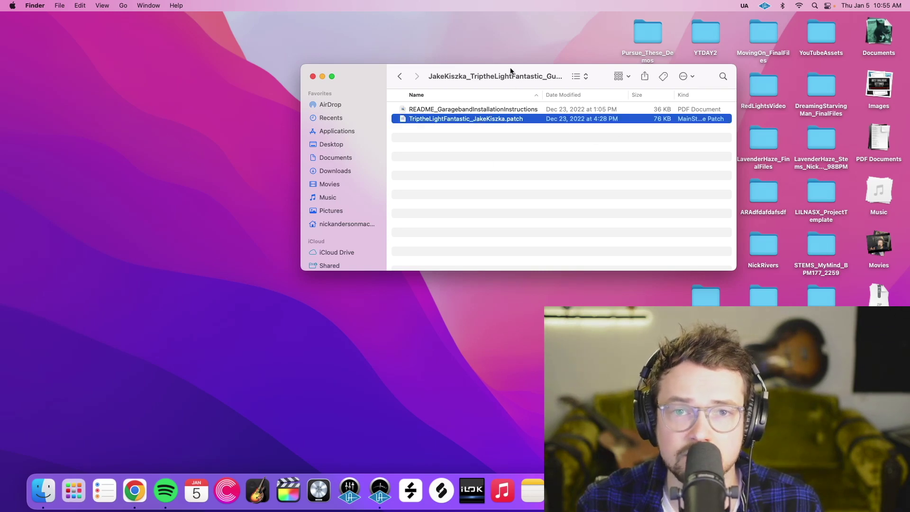
pyautogui.moveTo(511, 71); pyautogui.dragTo(504, 159)
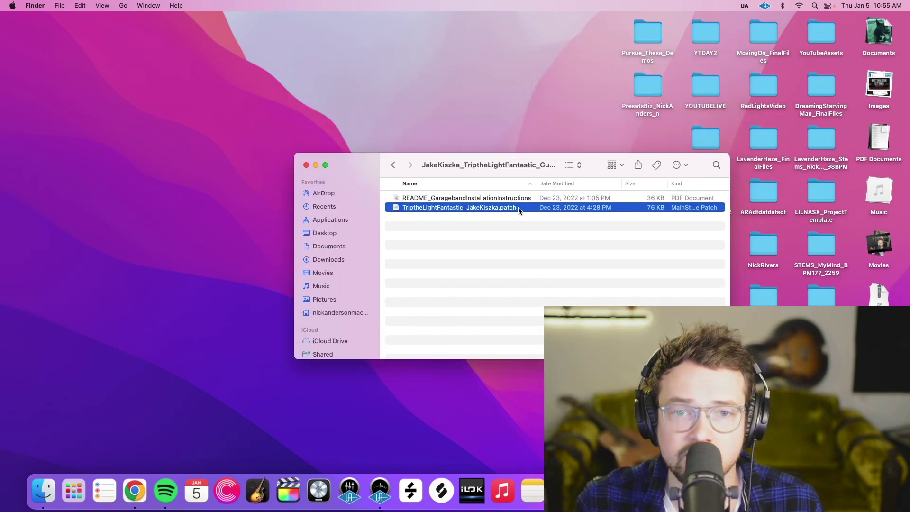
pyautogui.moveTo(351, 163); pyautogui.dragTo(492, 96)
# - Open a second Finder window and place it beside the patch folder window
pyautogui.click(58, 6)
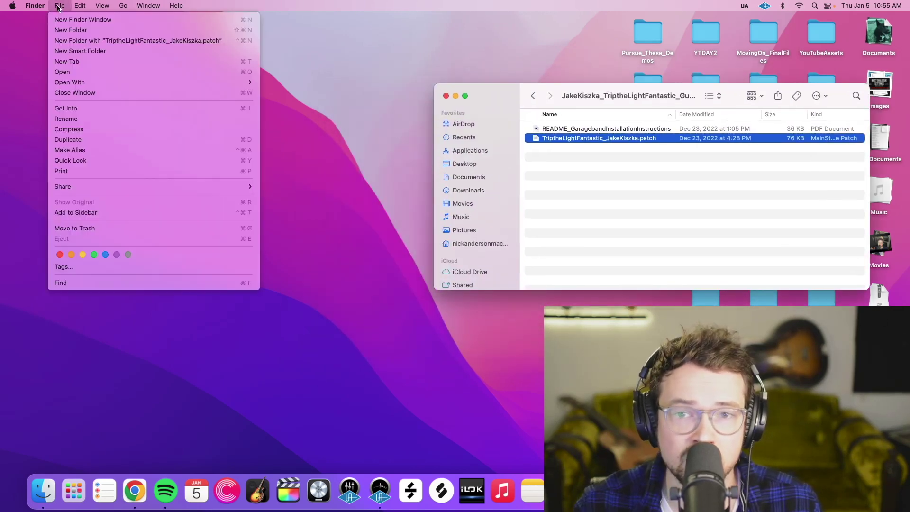
pyautogui.click(76, 20)
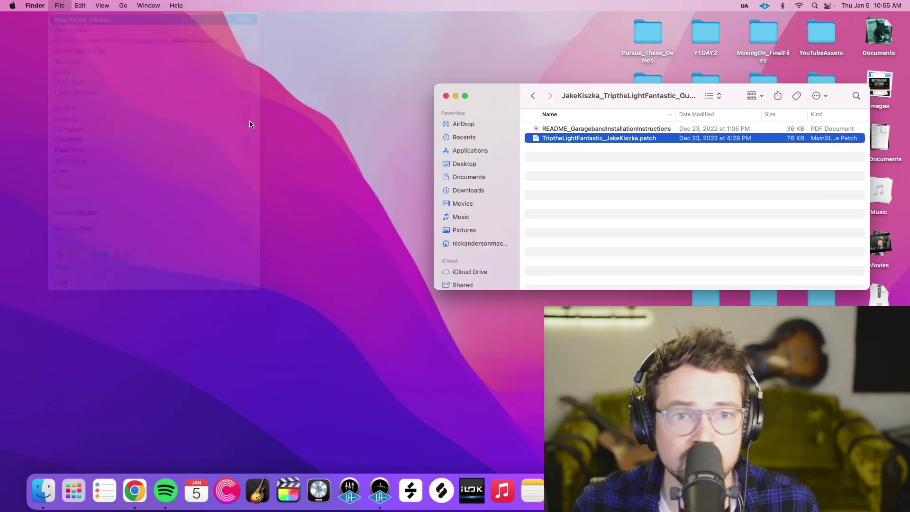
pyautogui.moveTo(362, 74); pyautogui.dragTo(224, 89)
pyautogui.moveTo(496, 88); pyautogui.dragTo(524, 84)
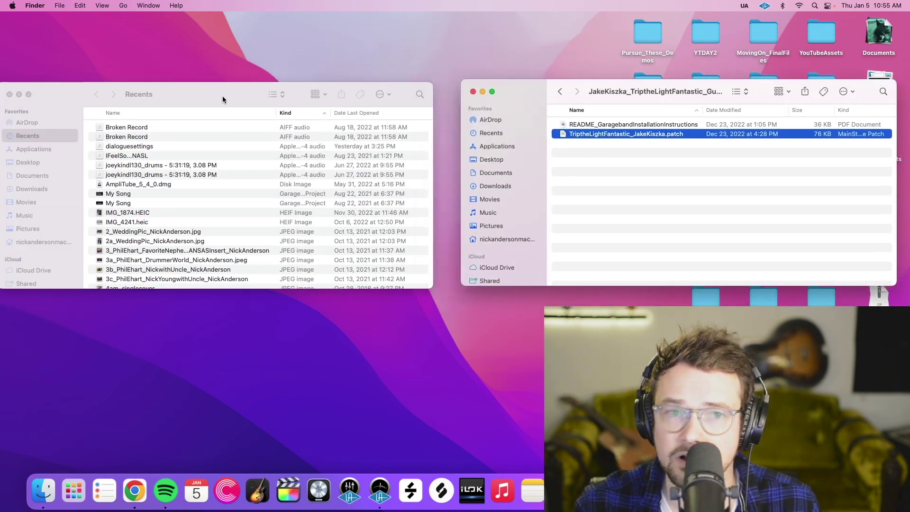
pyautogui.moveTo(179, 97); pyautogui.dragTo(206, 93)
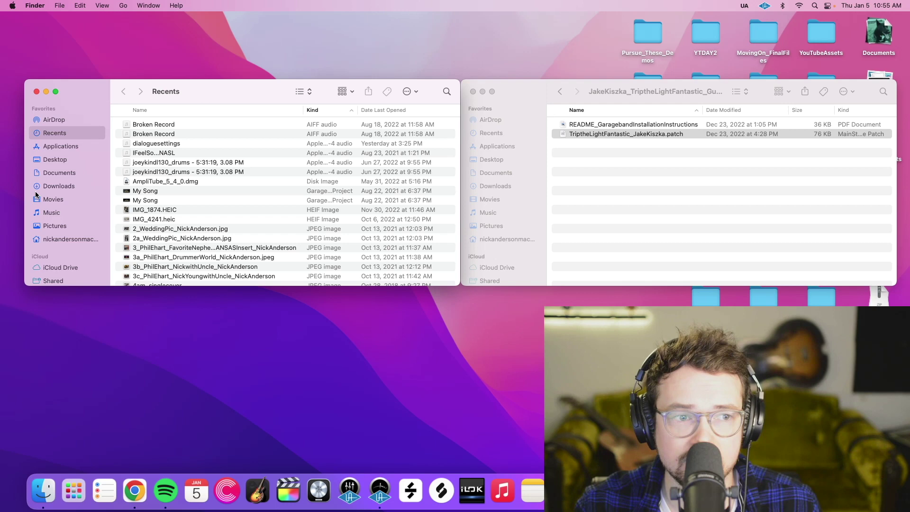
# - Navigate the left window from the home folder into Music, then Audio Music Apps
pyautogui.click(76, 238)
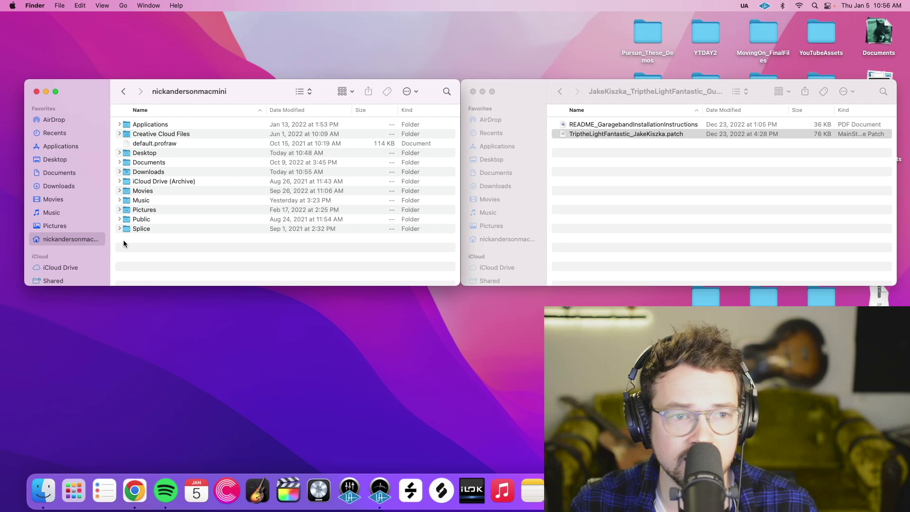
pyautogui.doubleClick(149, 201)
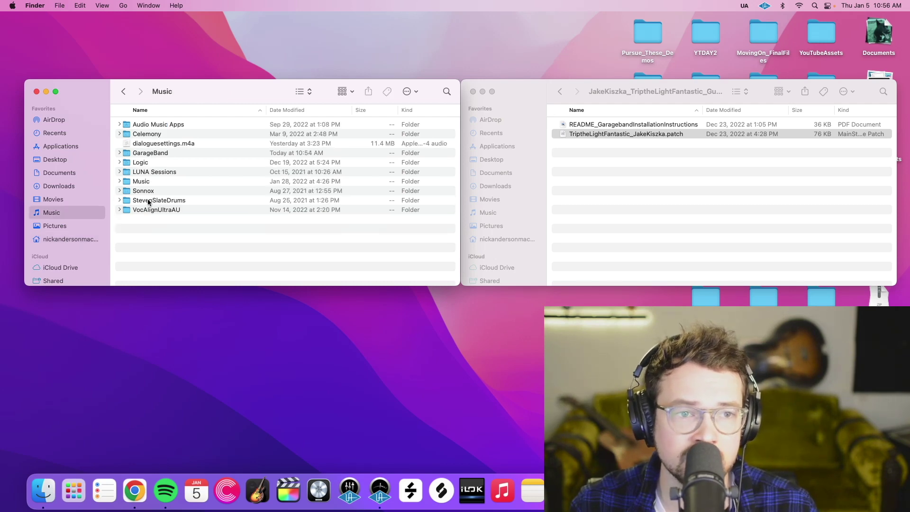
pyautogui.click(189, 125)
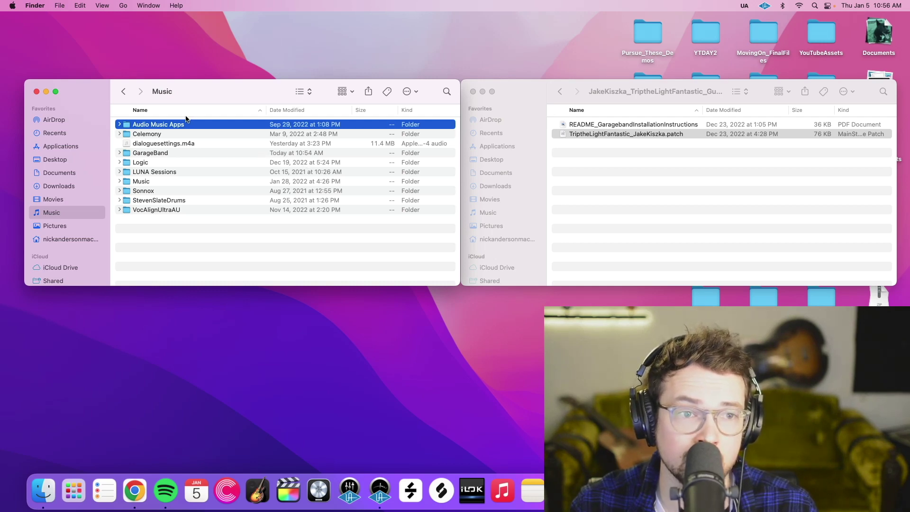
pyautogui.doubleClick(148, 124)
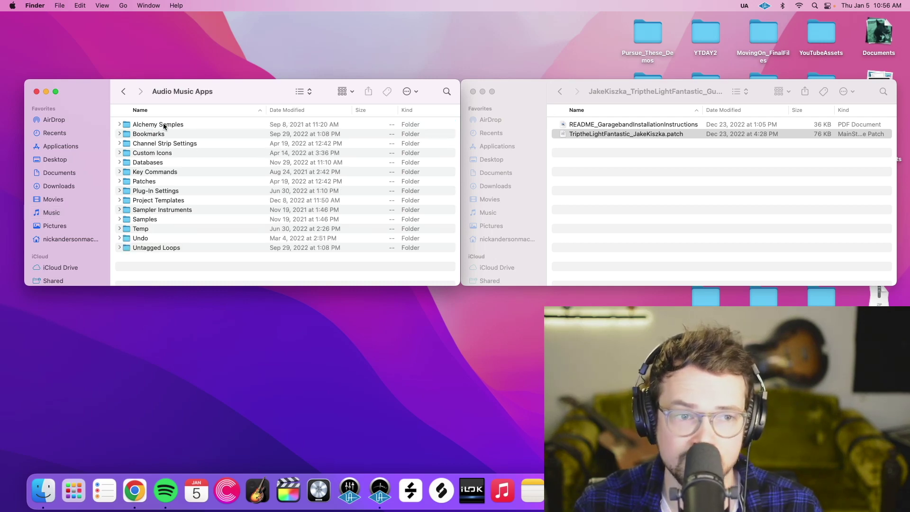
# - Open Patches, peek into Instrument, and settle on the Patches Audio folder
pyautogui.doubleClick(144, 181)
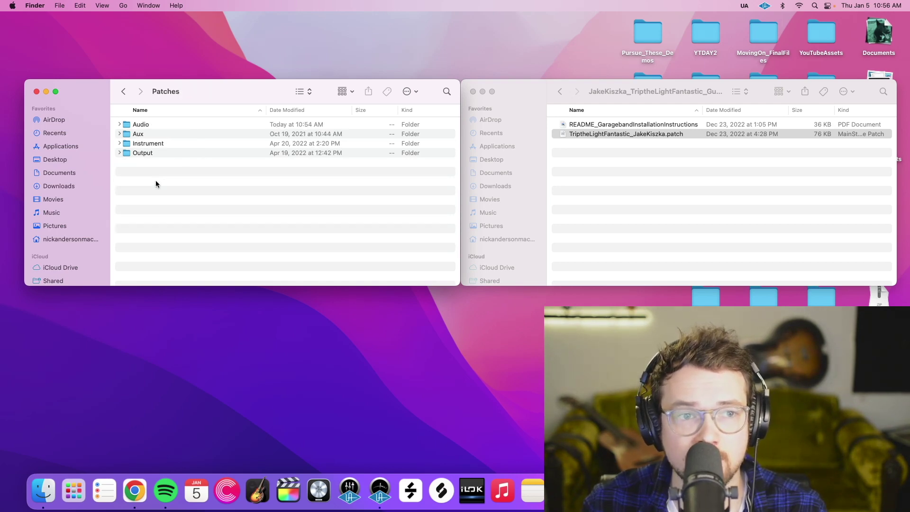
pyautogui.doubleClick(145, 124)
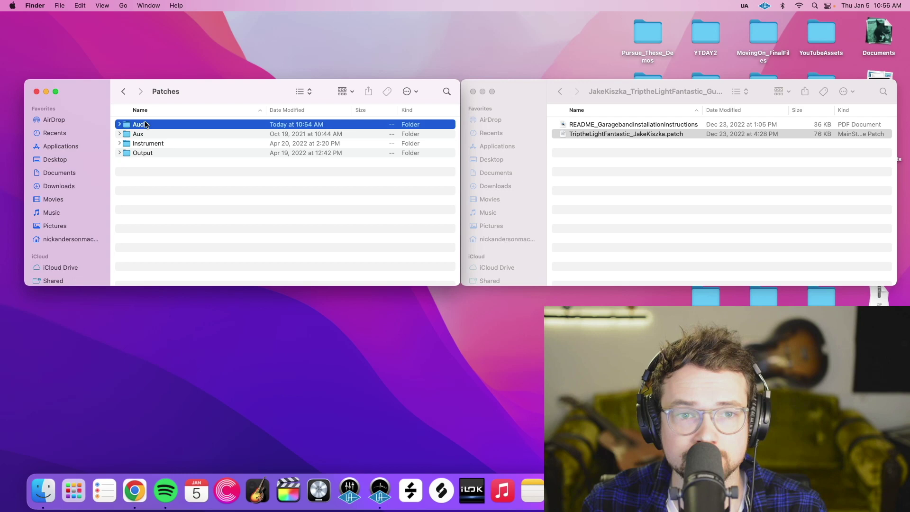
pyautogui.click(124, 92)
pyautogui.doubleClick(158, 143)
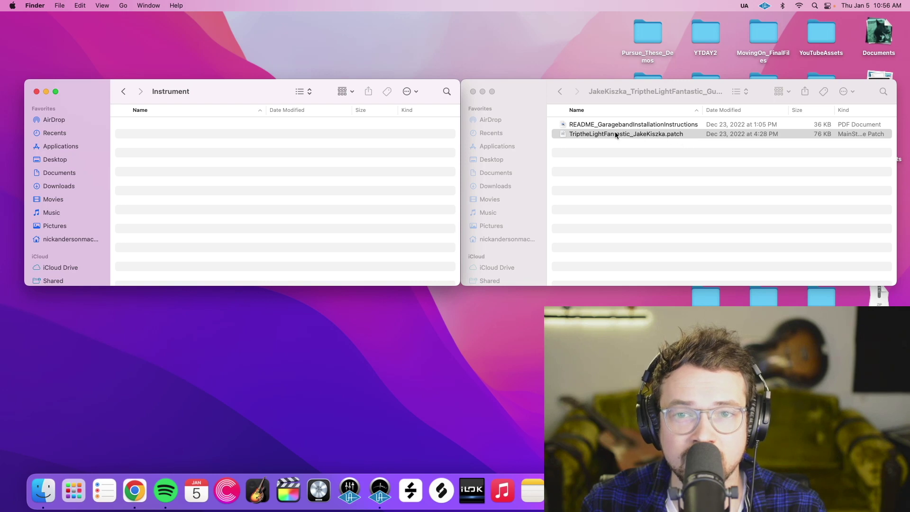
pyautogui.click(124, 92)
pyautogui.doubleClick(140, 125)
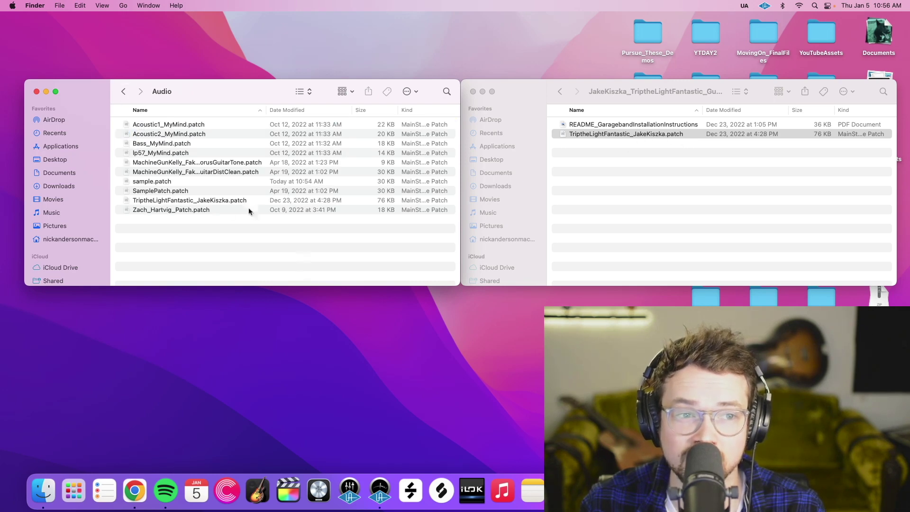
# - Copy TriptheLightFantastic_JakeKiszka.patch from the download folder into the Patches Audio folder
pyautogui.click(636, 134)
pyautogui.click(637, 134)
pyautogui.click(779, 126)
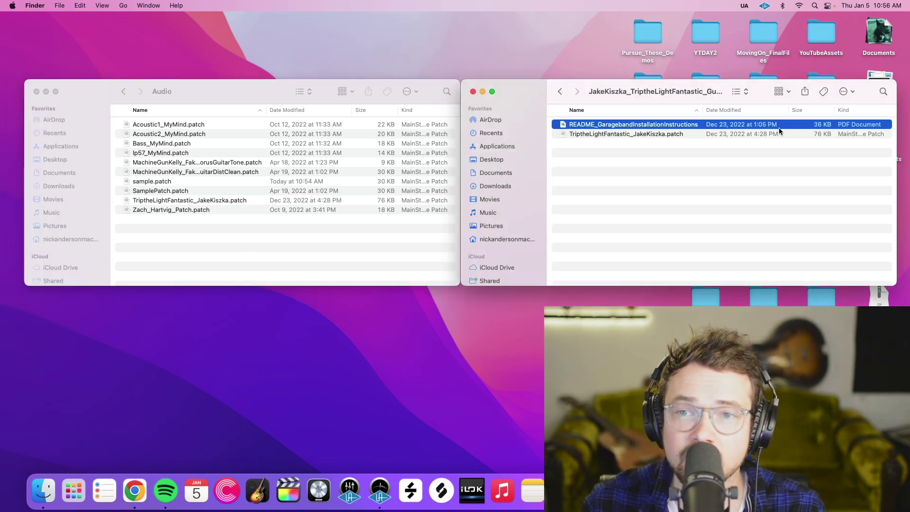
pyautogui.click(668, 135)
pyautogui.moveTo(598, 136); pyautogui.dragTo(678, 188)
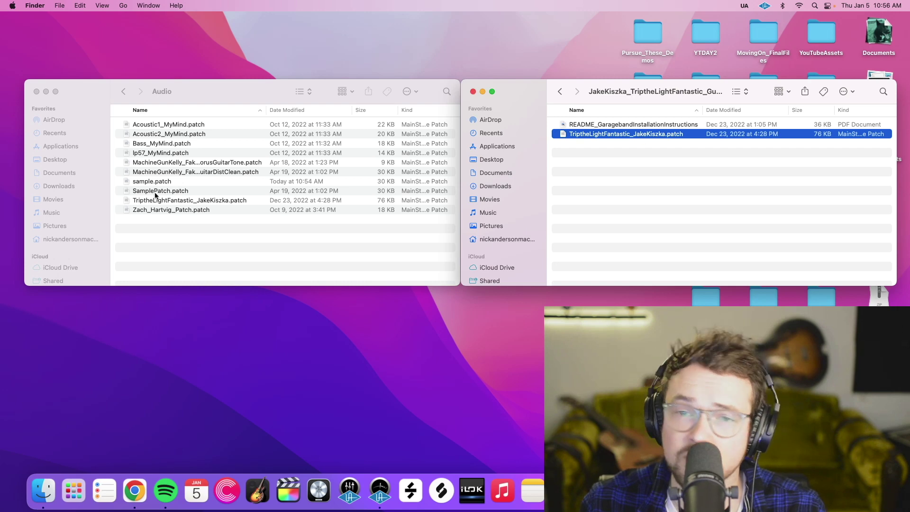
# - Close both Finder windows, relaunch GarageBand, and create an Untitled 1 empty project with an audio track
pyautogui.click(473, 92)
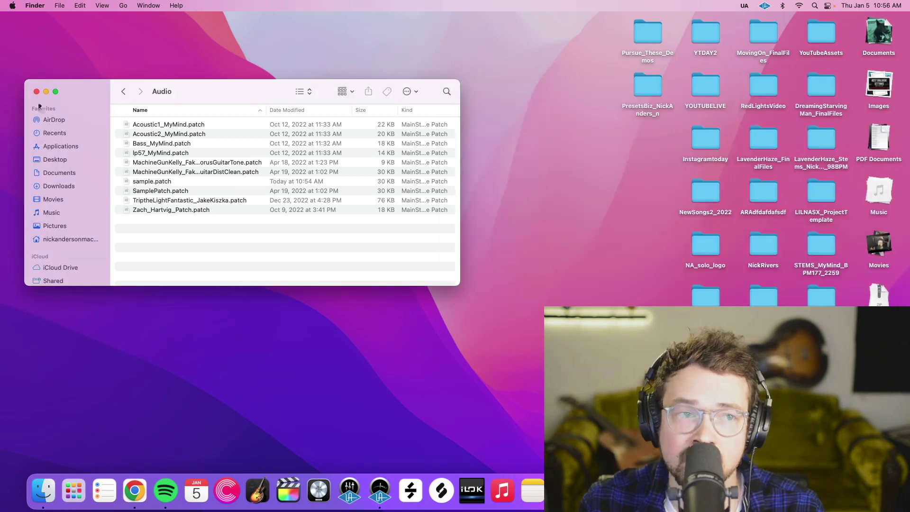
pyautogui.click(36, 92)
pyautogui.click(257, 490)
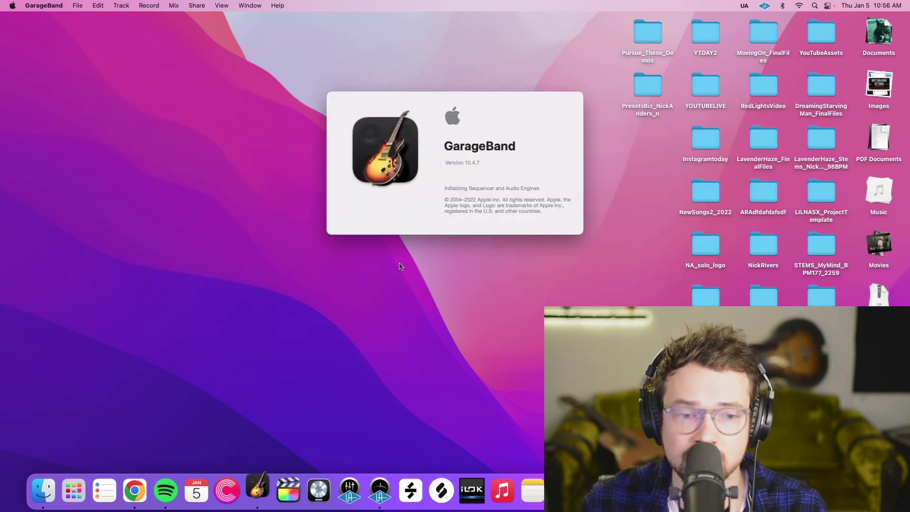
pyautogui.click(456, 200)
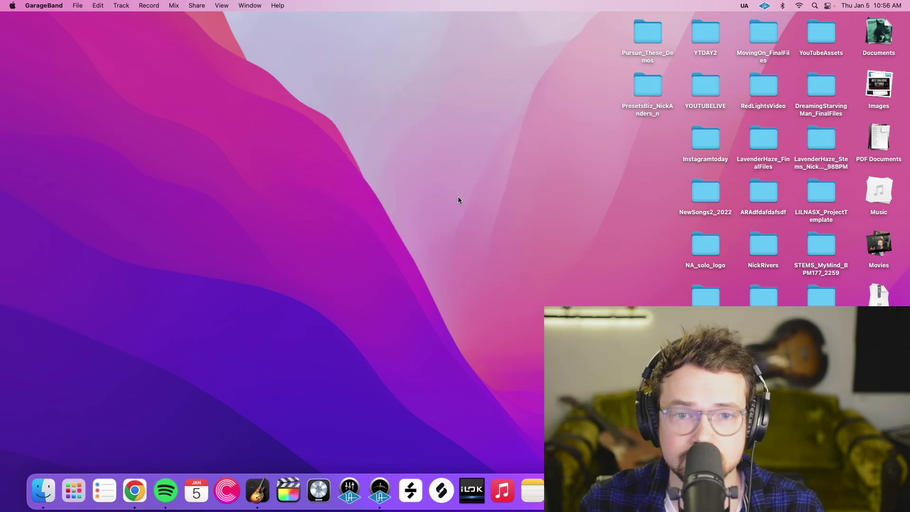
pyautogui.doubleClick(372, 112)
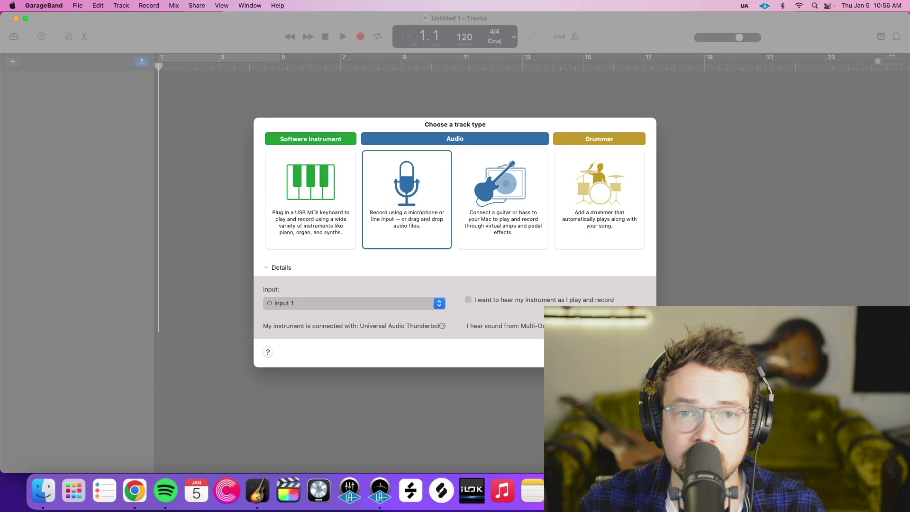
pyautogui.press('Return')
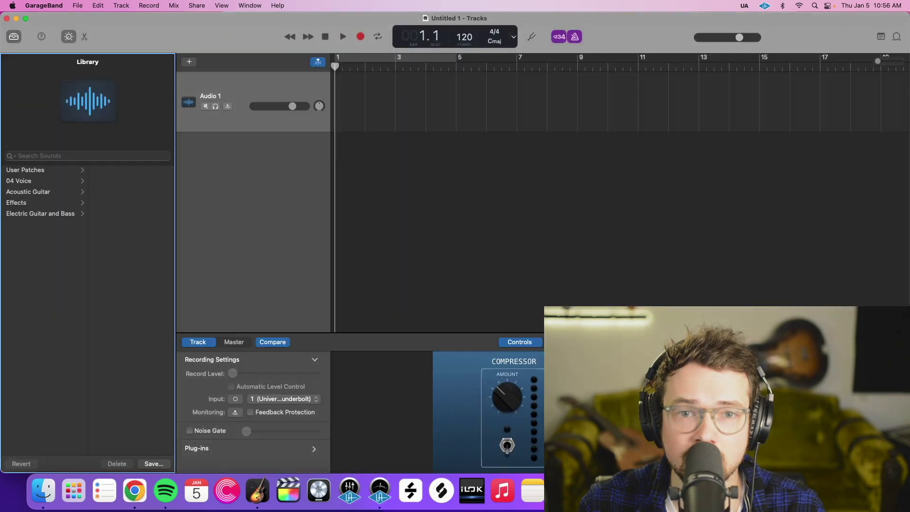
# - Load the TriptheLightFantastic_JakeKiszka patch from User Patches onto the Audio 1 track
pyautogui.click(54, 171)
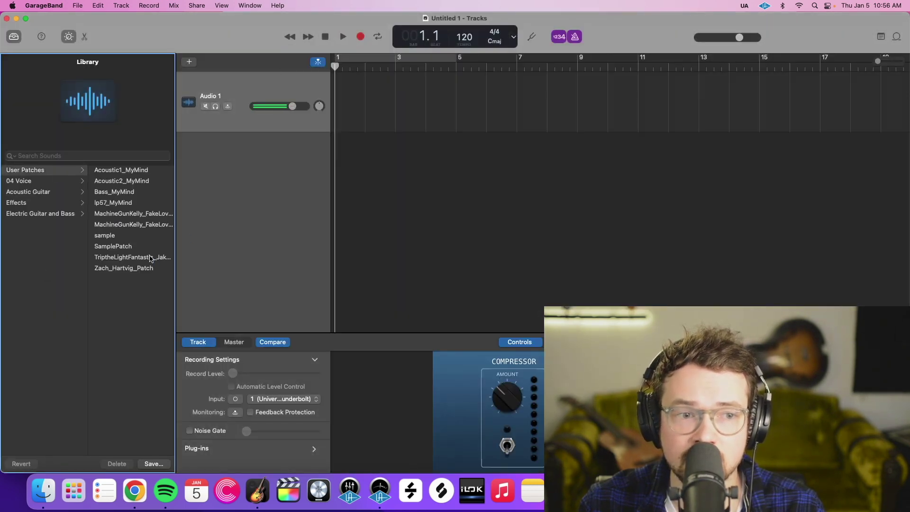
pyautogui.click(115, 258)
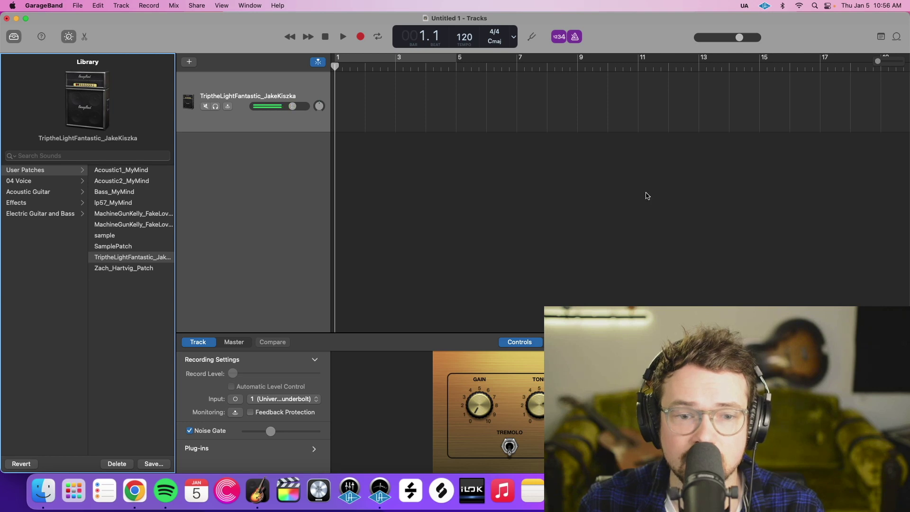